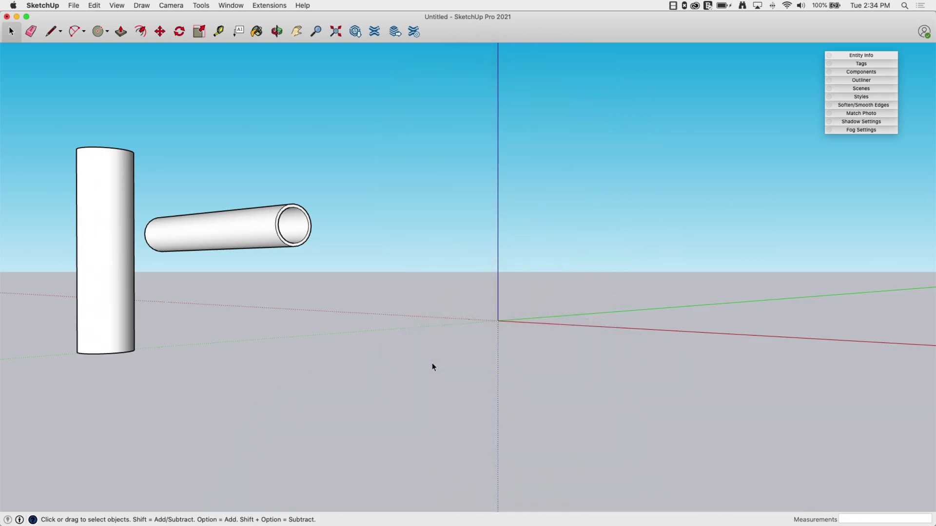
From an angled view, select the lying horizontal pipe rather than the upright one.
key(F2)
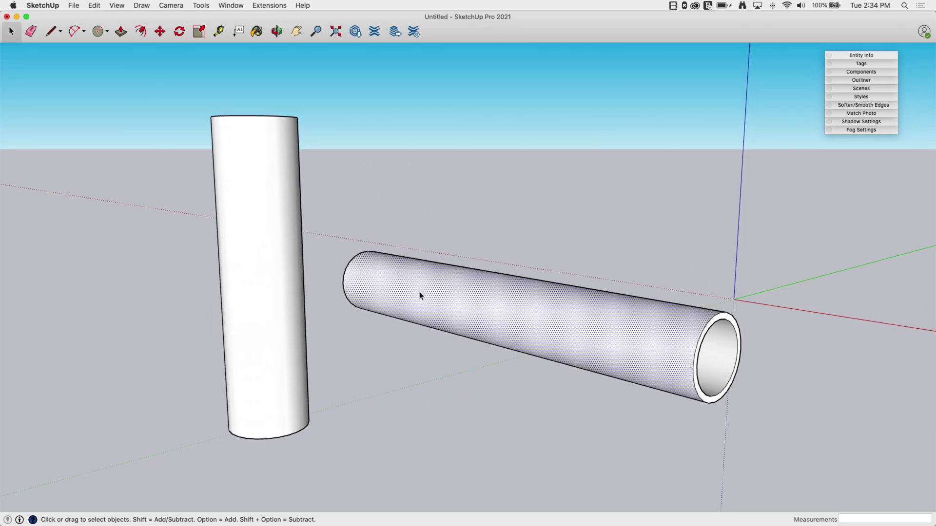
click(246, 293)
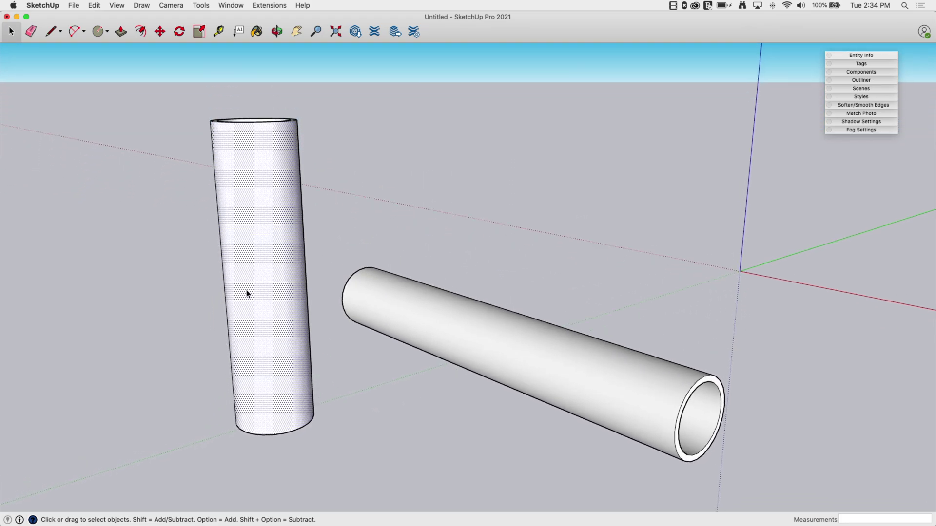
click(426, 358)
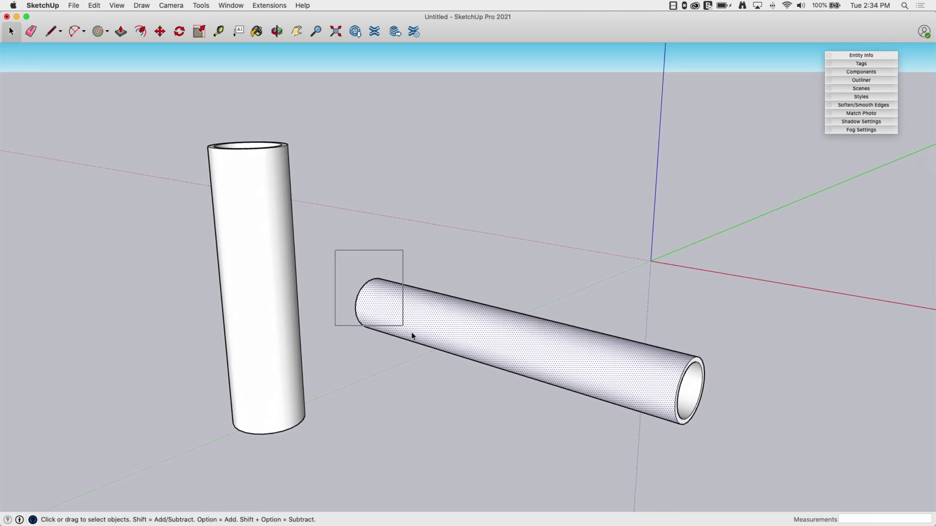
Move the whole horizontal pipe so its end pushes into the upright pipe's side.
drag(681, 432, 740, 444)
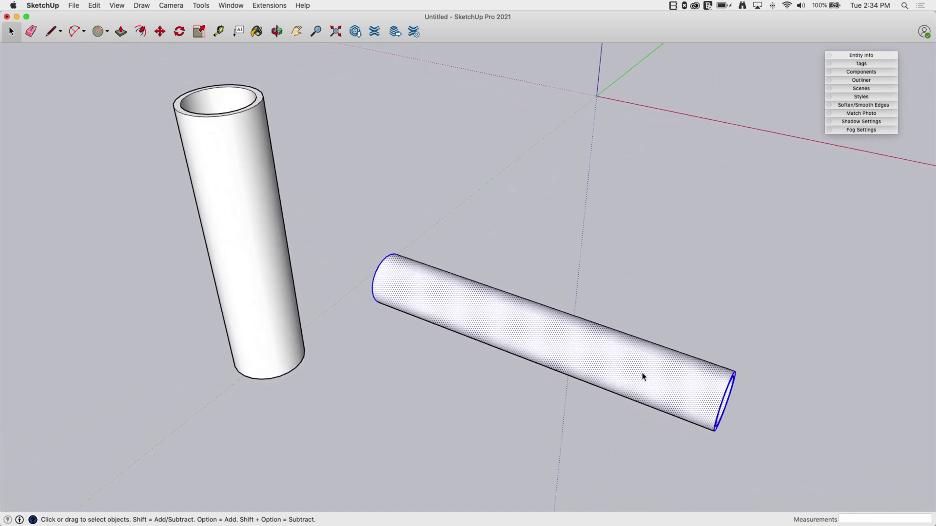
key(m)
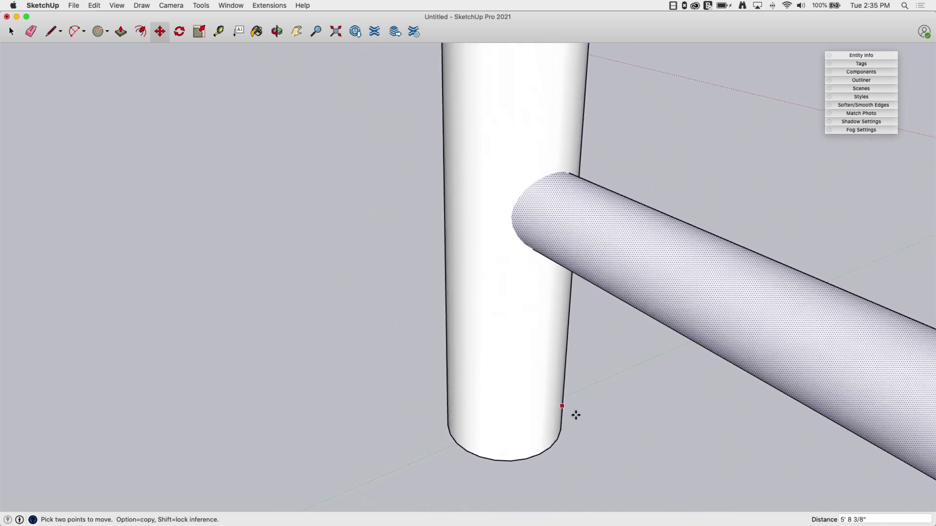
key(space)
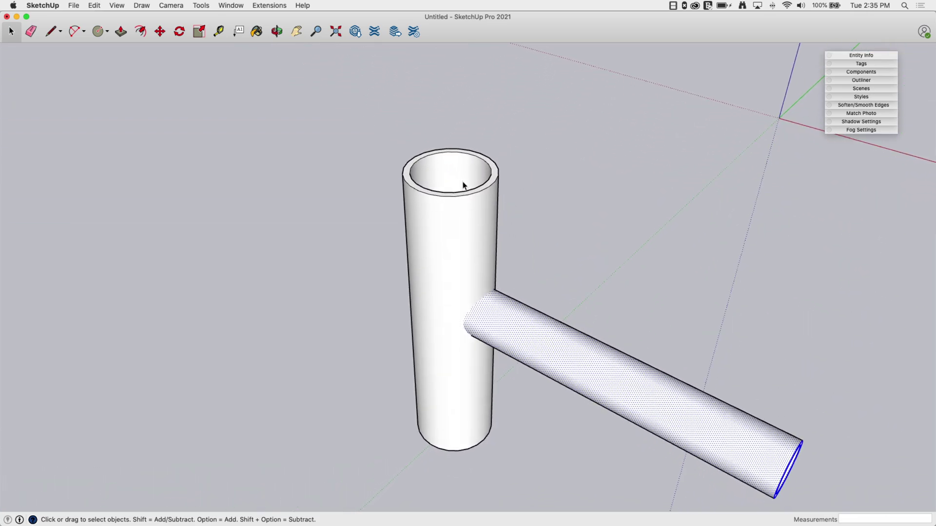
middle_drag(458, 300, 468, 283)
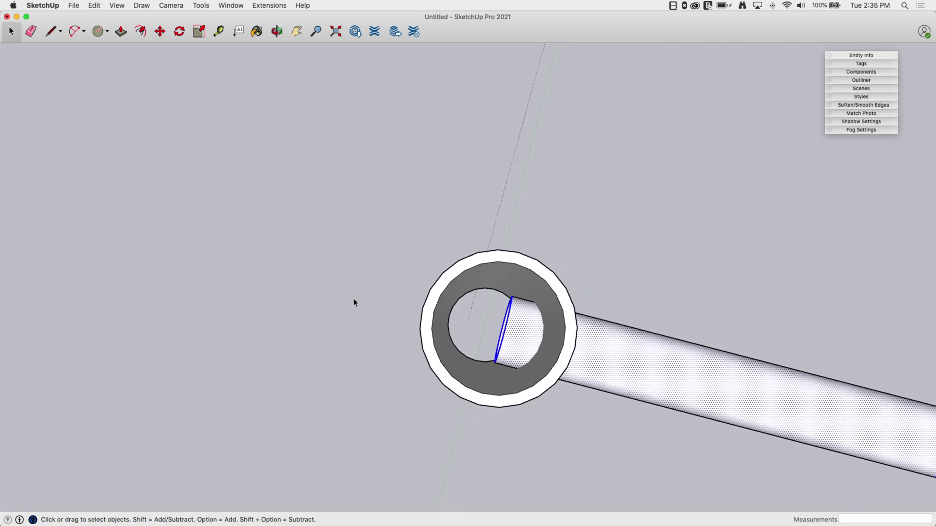
middle_drag(506, 392, 584, 335)
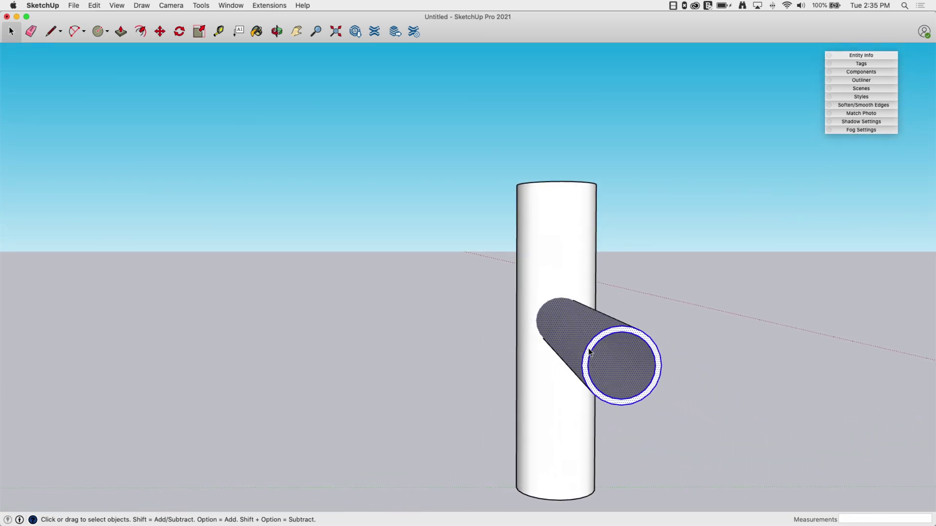
middle_drag(583, 342, 563, 392)
middle_drag(537, 361, 594, 360)
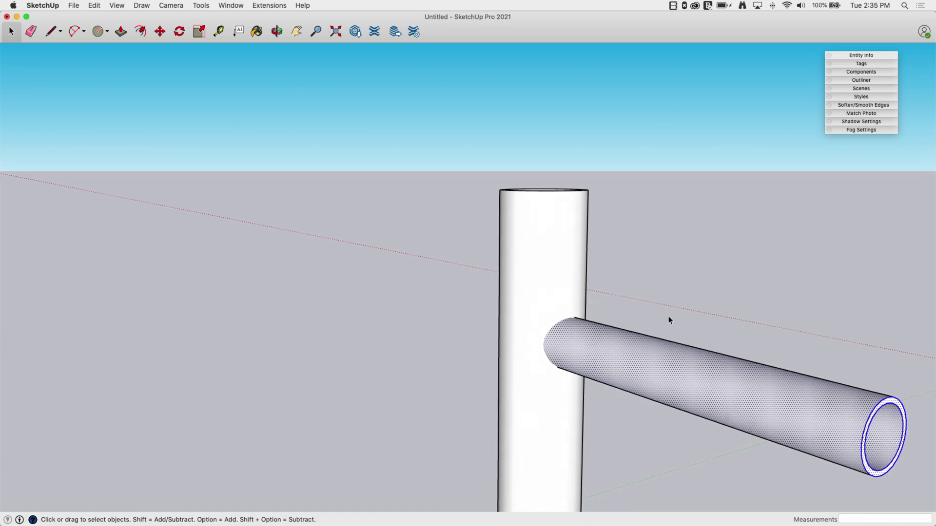
middle_drag(636, 373, 615, 308)
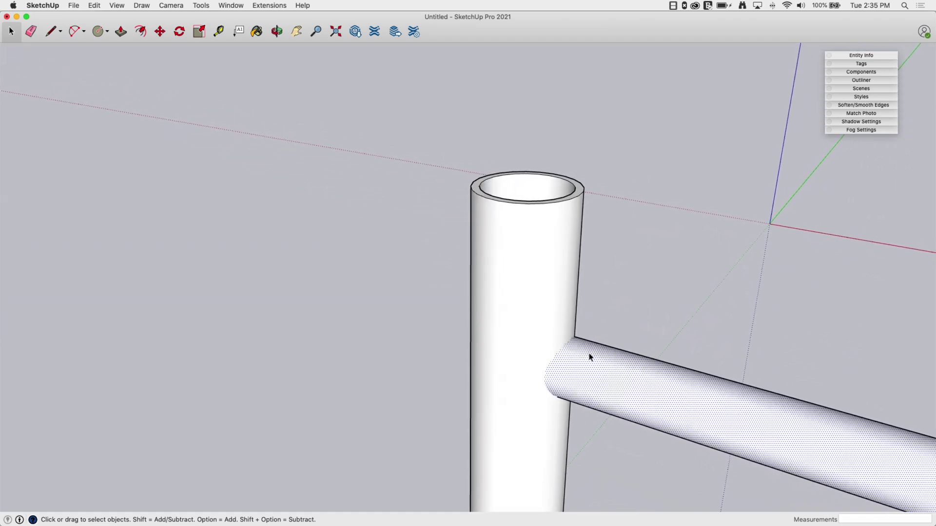
Select both pipes and apply Intersect Faces > With Selection at their junction.
mouse_move(589, 357)
middle_down()
mouse_move(572, 330)
mouse_move(614, 358)
mouse_move(535, 264)
middle_up()
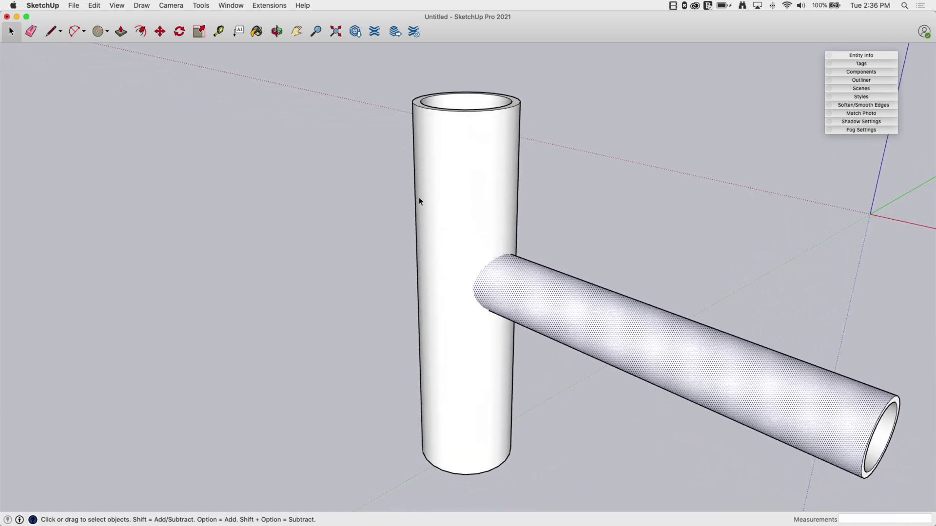
shift+click(464, 199)
middle_drag(482, 213, 533, 260)
right_click(534, 262)
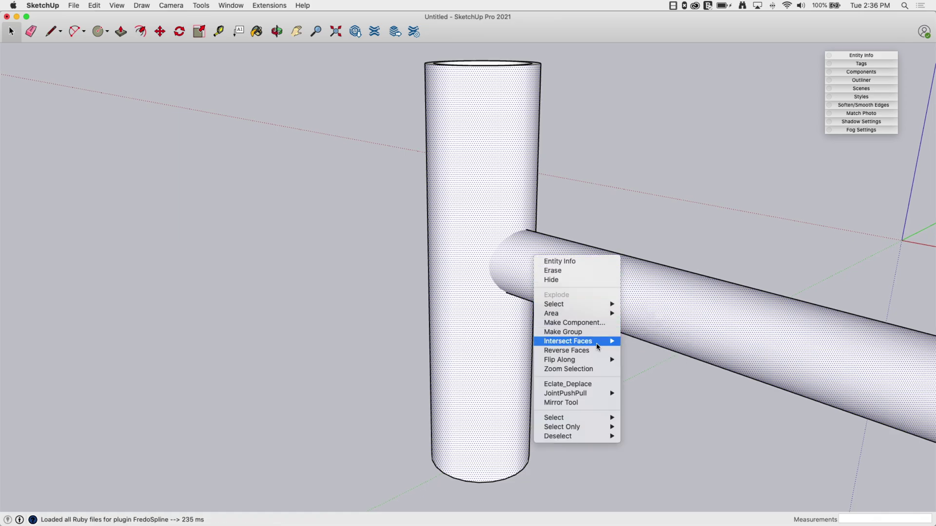
click(654, 351)
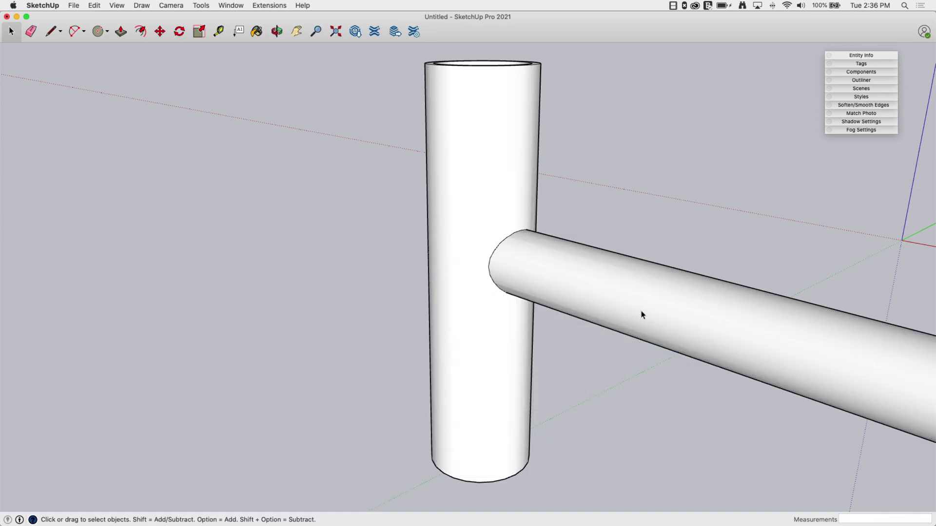
middle_drag(604, 209, 468, 286)
Apply Intersect Faces > With Selection to the upright pipe's inner wall and the protruding pipe end.
mouse_move(473, 248)
middle_down()
mouse_move(481, 217)
mouse_move(520, 298)
mouse_move(443, 236)
mouse_move(480, 242)
middle_up()
scroll(481, 242, up, 10)
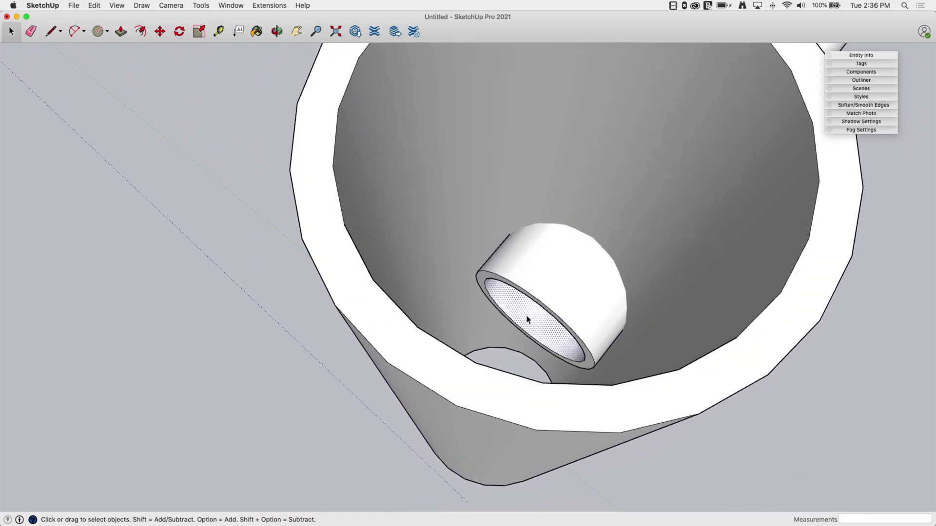
shift+click(505, 141)
scroll(537, 204, down, 5)
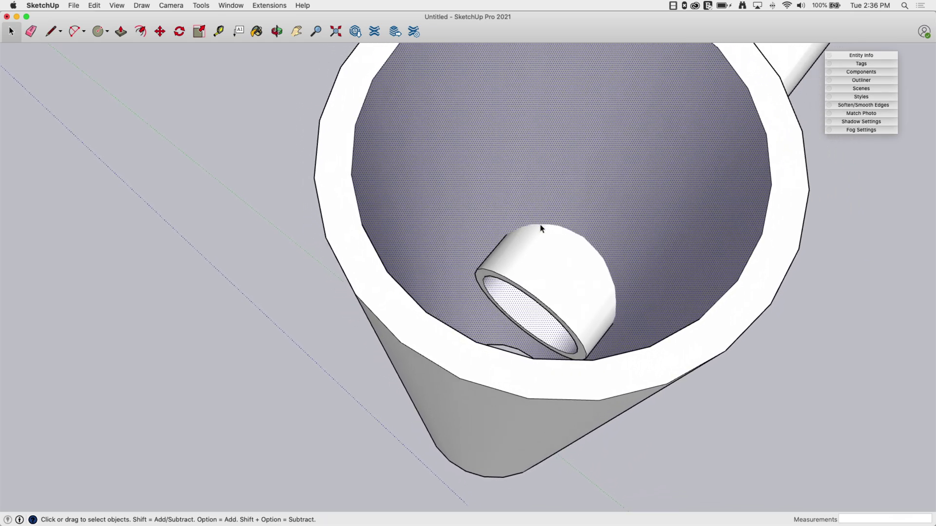
right_click(498, 201)
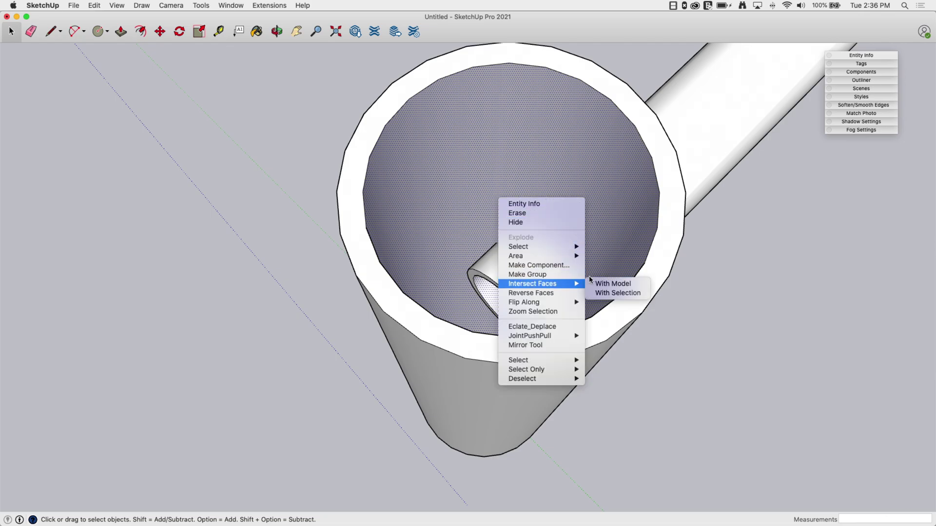
click(617, 293)
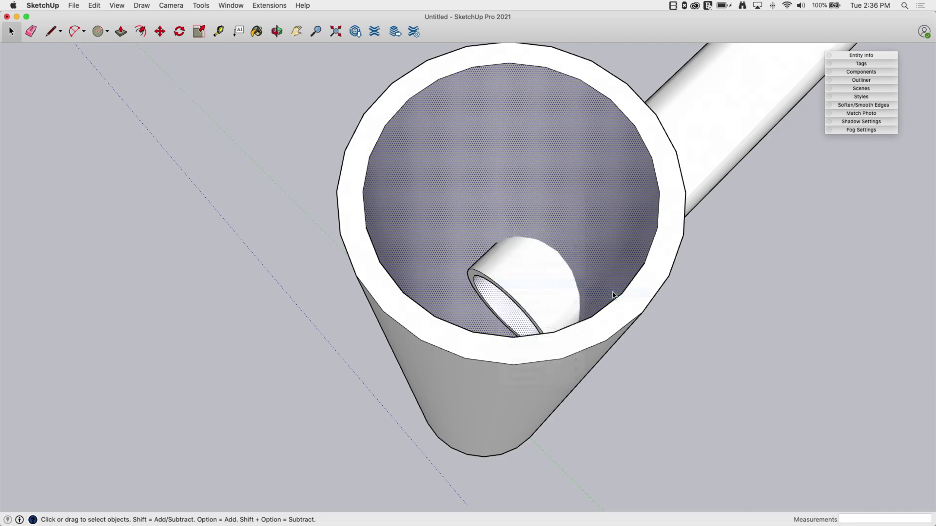
scroll(604, 290, up, 5)
Delete the cap face inside the side pipe's inner end.
middle_drag(603, 290, 601, 290)
scroll(601, 291, up, 6)
scroll(599, 292, up, 8)
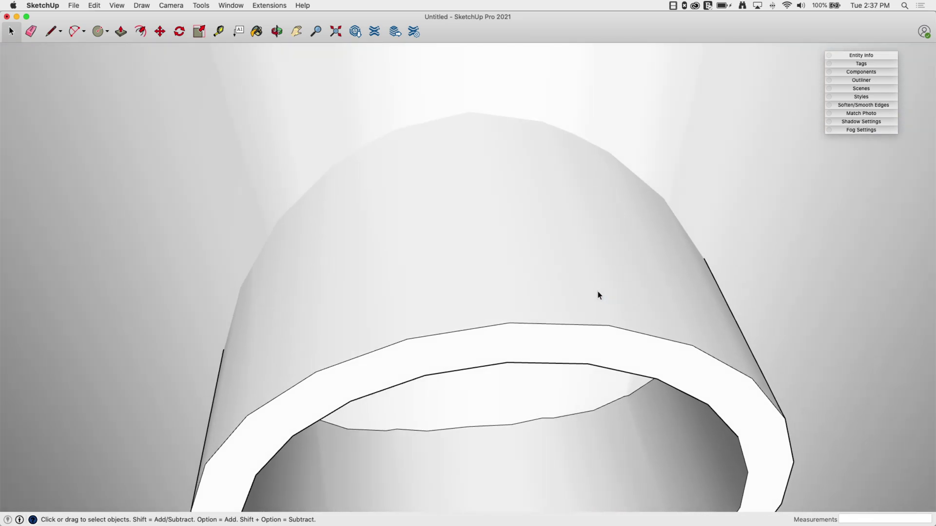
middle_drag(597, 291, 491, 314)
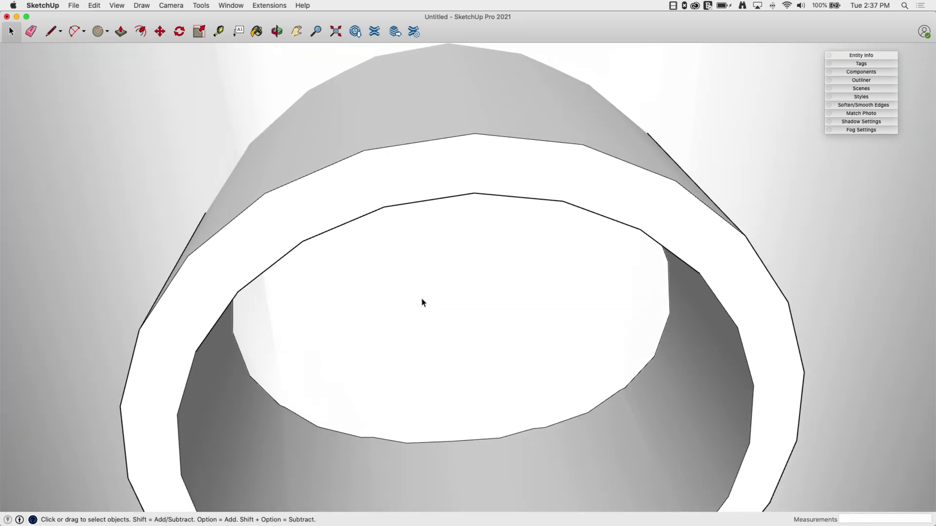
middle_drag(422, 302, 263, 391)
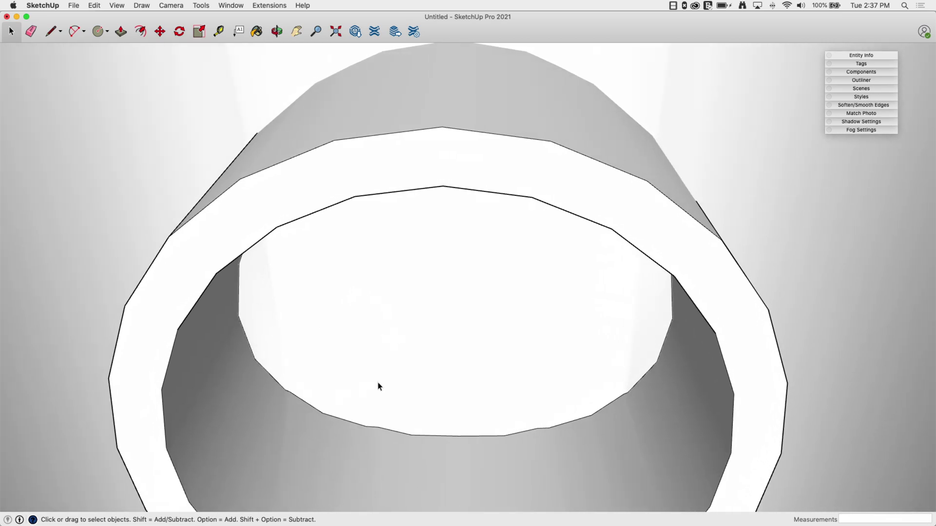
scroll(408, 278, down, 10)
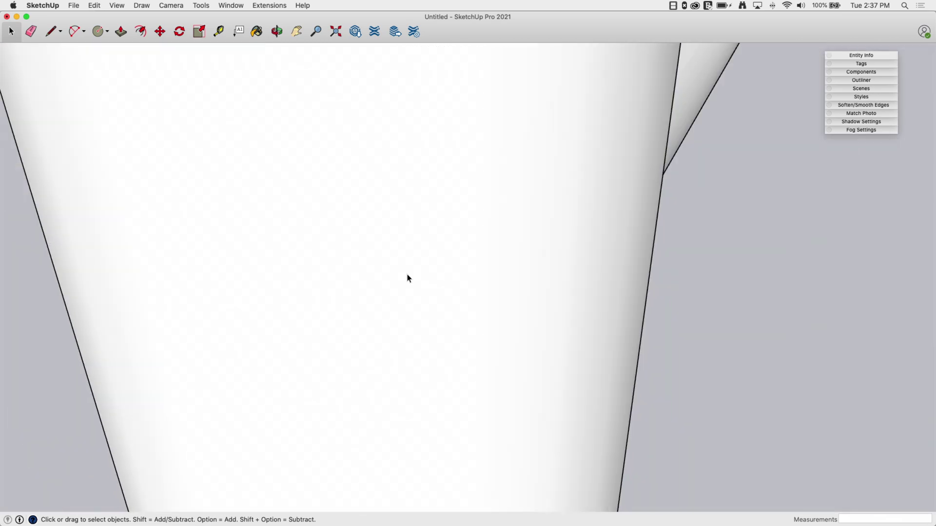
middle_drag(408, 277, 579, 257)
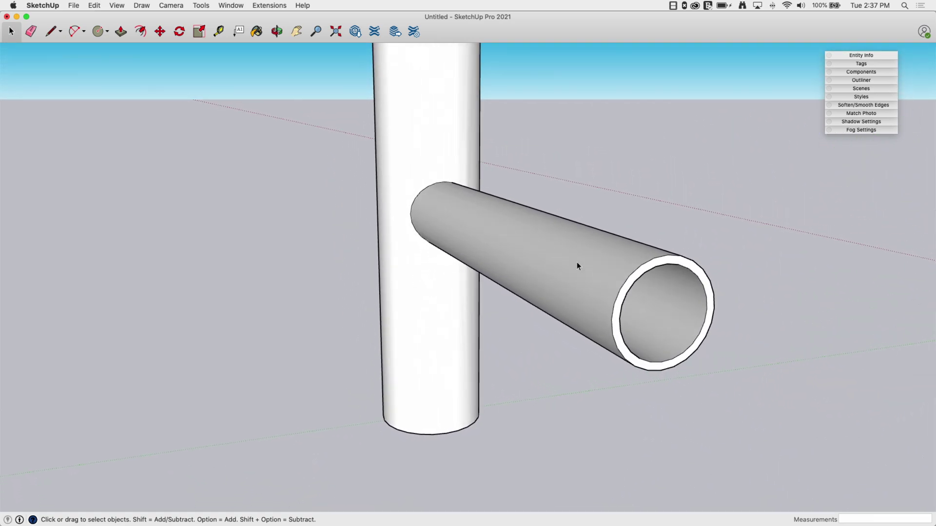
middle_drag(638, 251, 580, 291)
key(Delete)
Delete the leftover half-cylinder inside the pipe and inspect the new opening.
scroll(467, 286, up, 2)
click(440, 295)
key(Delete)
middle_drag(525, 228, 451, 311)
middle_drag(388, 242, 527, 304)
middle_drag(498, 359, 407, 350)
Zoom Extents to frame both pipe pairs in view.
click(446, 334)
click(404, 291)
key(shift+z)
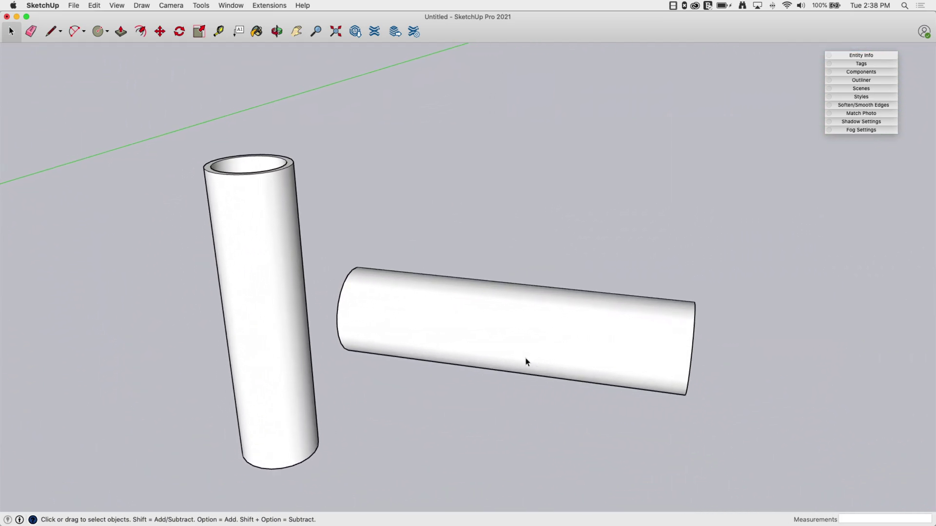
Move the second pair's horizontal pipe along the red axis into its upright pipe.
click(523, 322)
mouse_move(524, 322)
middle_down()
mouse_move(457, 311)
mouse_move(460, 303)
mouse_move(459, 327)
middle_up()
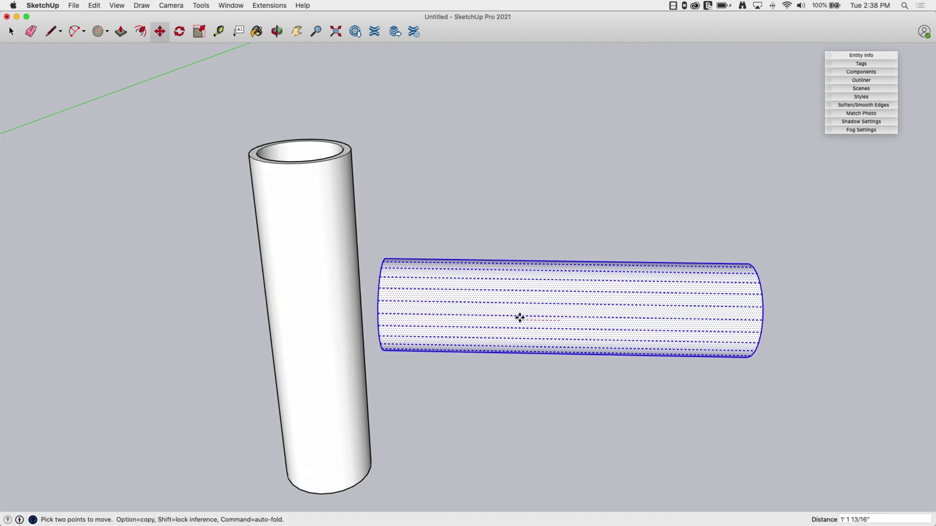
middle_drag(544, 317, 412, 328)
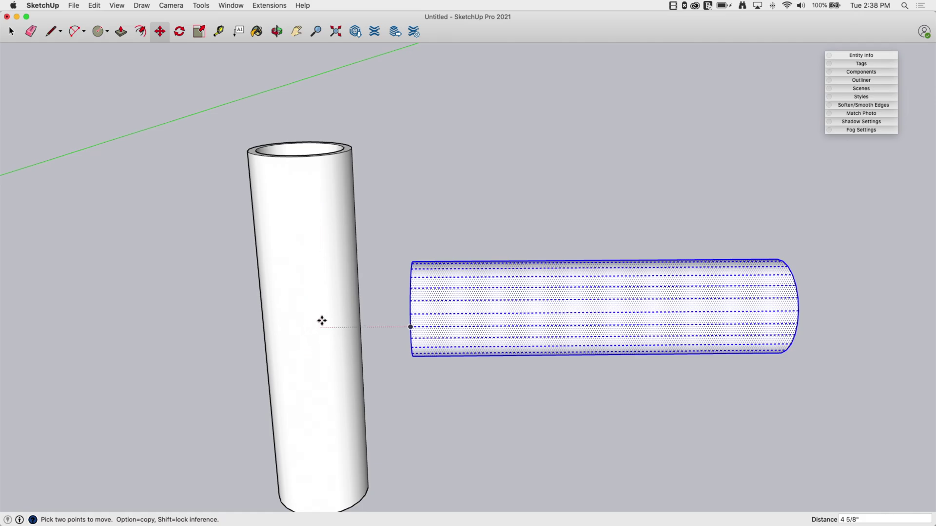
middle_drag(458, 360, 429, 328)
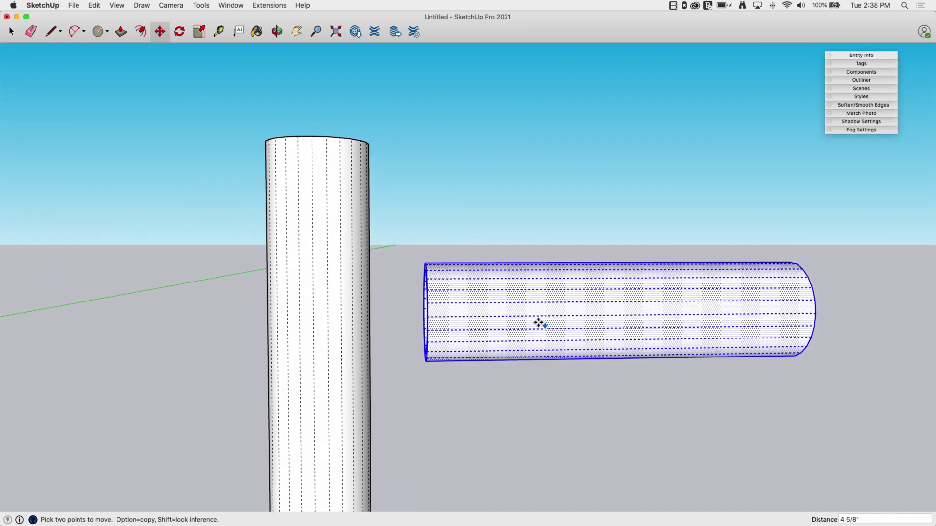
scroll(445, 330, up, 5)
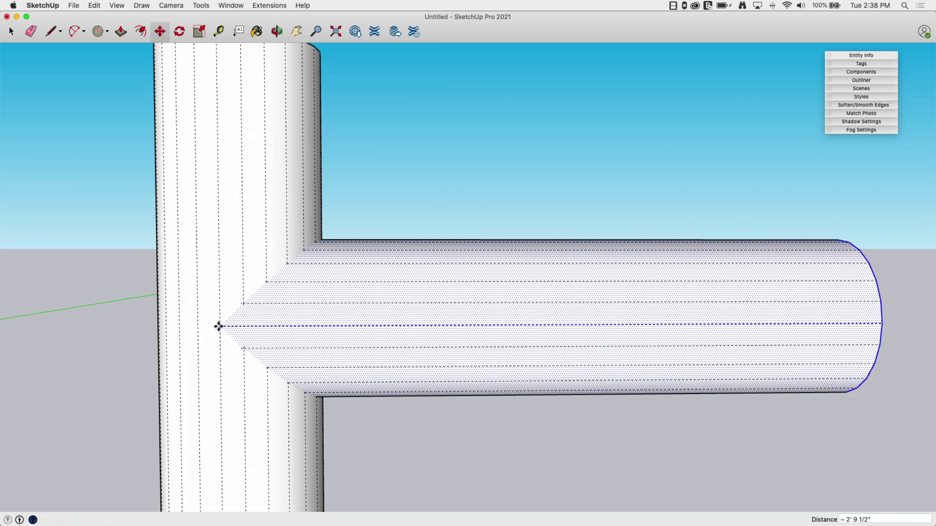
middle_drag(464, 330, 563, 288)
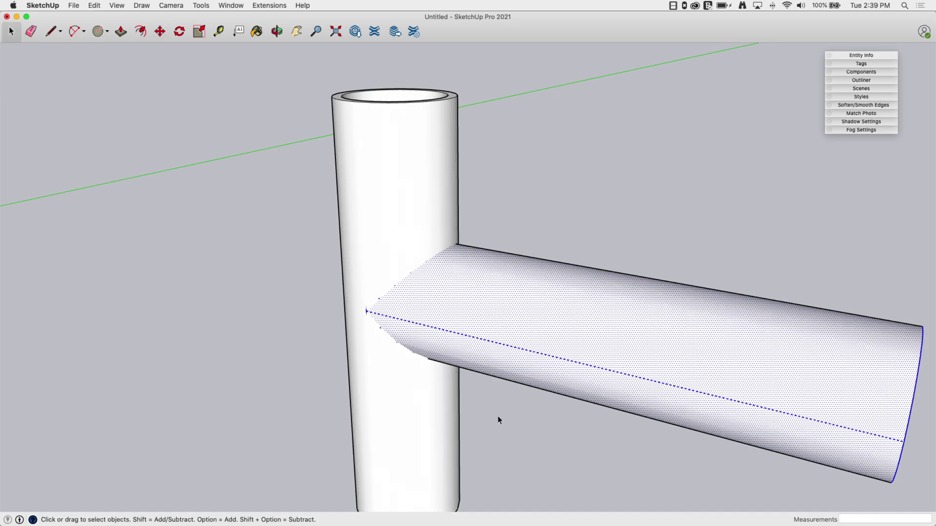
Intersect the second pair's two selected pipes with each other.
middle_drag(498, 421, 372, 337)
right_click(373, 326)
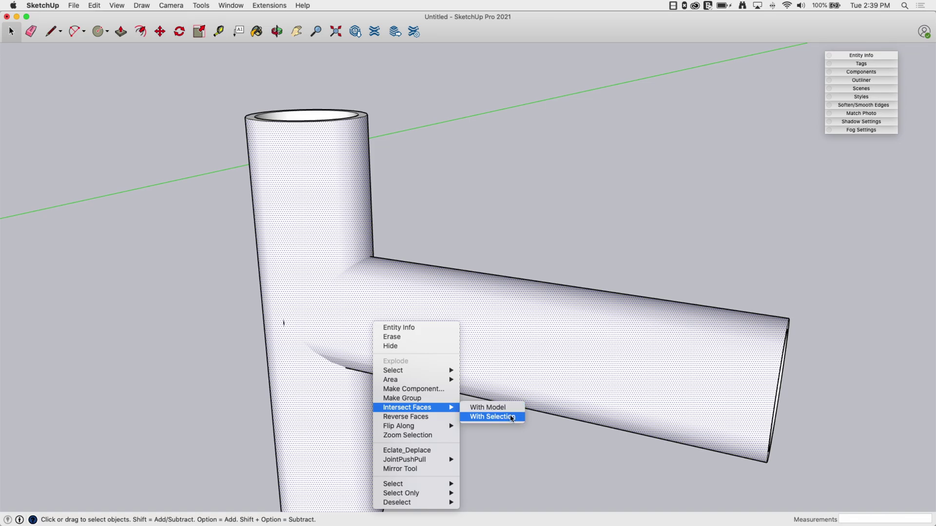
click(511, 417)
Intersect the upright pipe's large inner face with the selection, then inspect the bore.
middle_drag(332, 337, 414, 383)
click(425, 237)
right_click(425, 238)
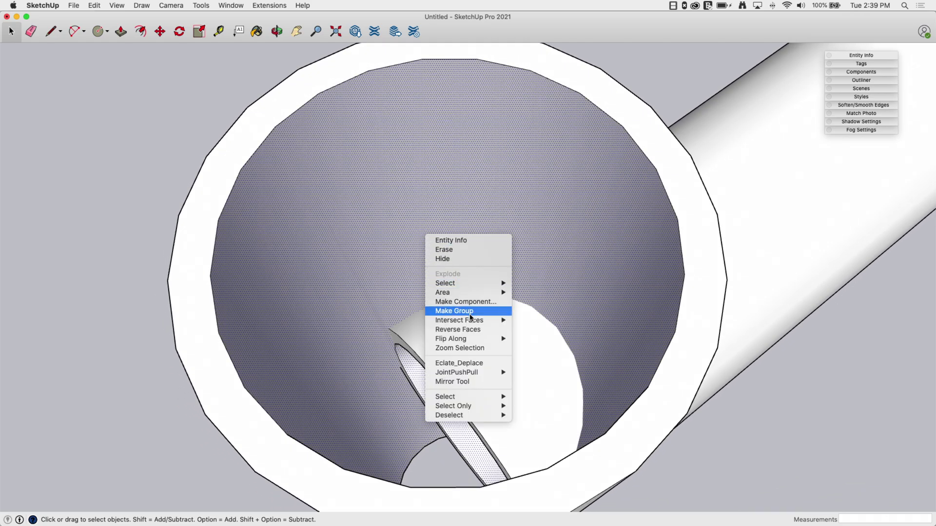
click(540, 331)
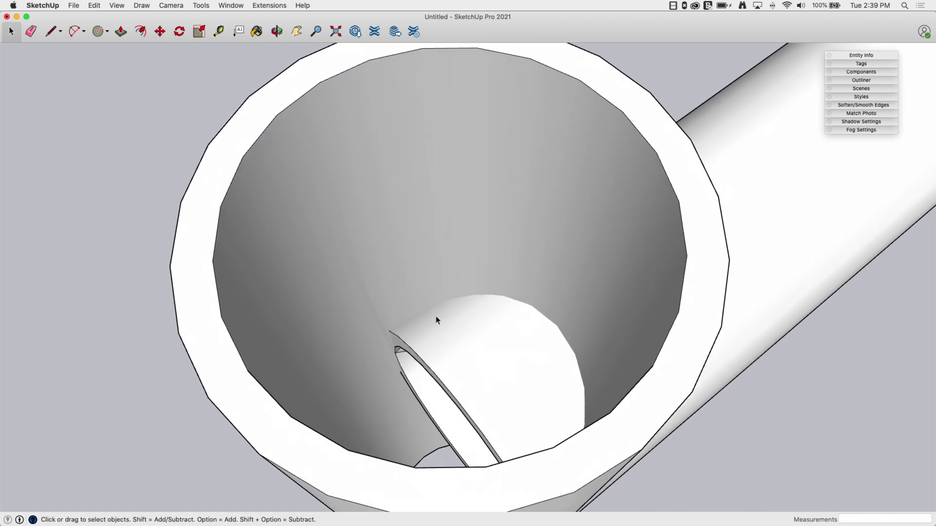
middle_drag(431, 320, 383, 334)
middle_drag(507, 334, 380, 222)
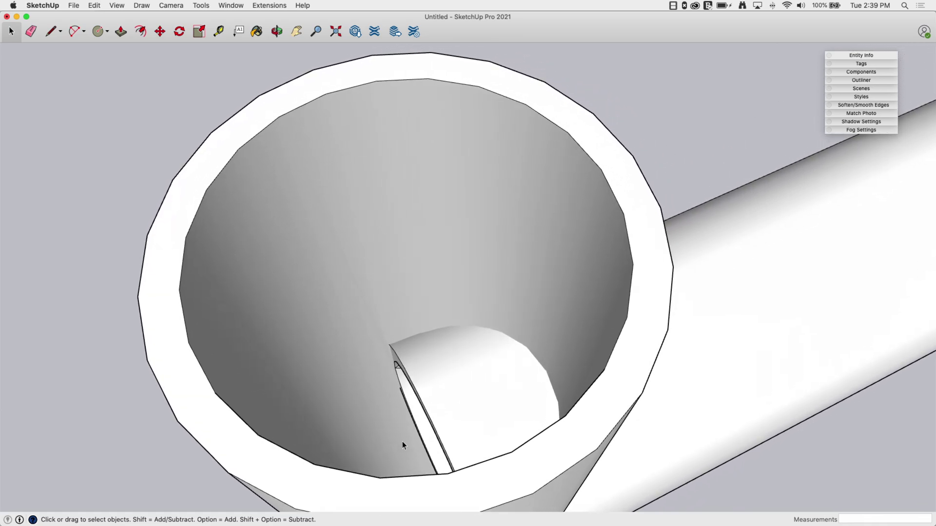
middle_drag(421, 322, 485, 352)
Delete the half-disc face blocking the side pipe and erase the stray short edge in its bore.
key(Delete)
drag(485, 352, 469, 384)
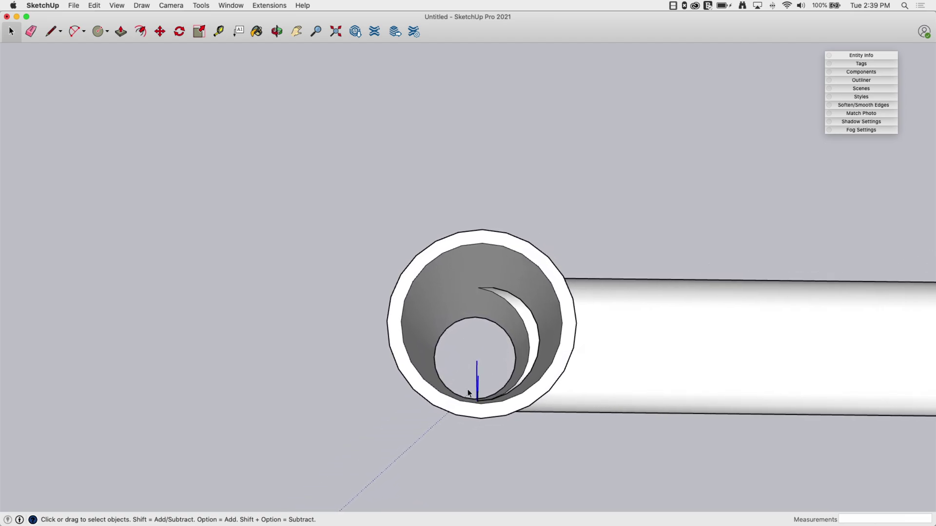
key(e)
scroll(469, 390, up, 5)
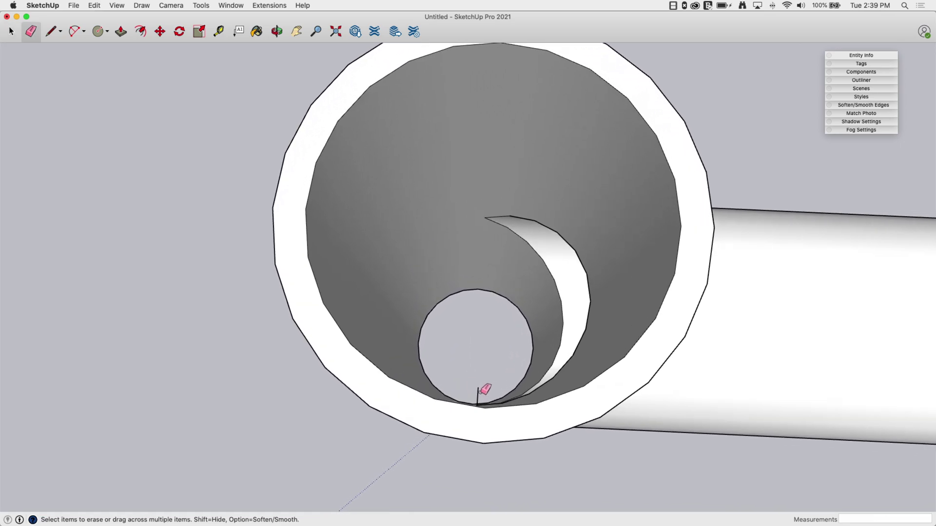
scroll(483, 388, down, 2)
key(space)
mouse_move(493, 376)
middle_down()
mouse_move(578, 412)
mouse_move(514, 324)
mouse_move(553, 176)
mouse_move(414, 125)
mouse_move(424, 83)
mouse_move(451, 90)
mouse_move(416, 278)
mouse_move(443, 278)
mouse_move(534, 213)
middle_up()
scroll(533, 214, up, 3)
middle_drag(515, 261, 355, 373)
scroll(355, 360, down, 10)
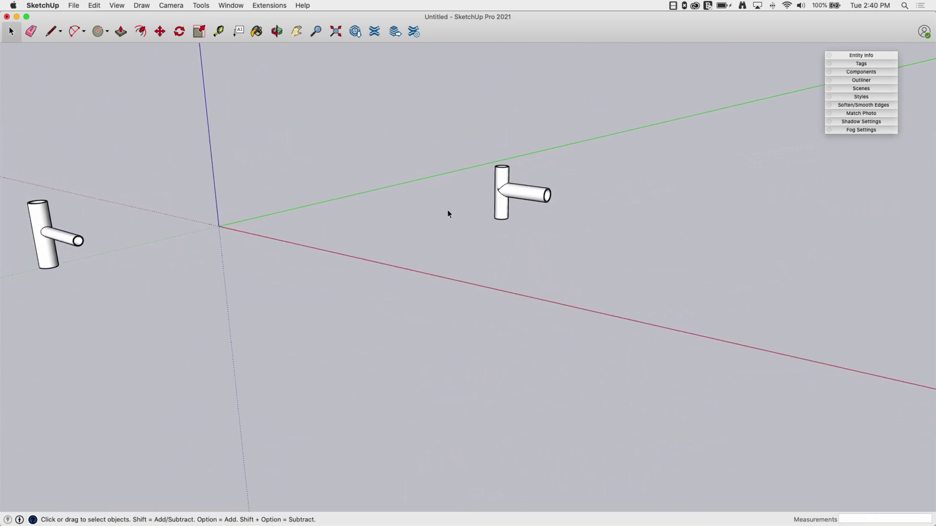
Move the right T-joint across to sit beside the left T-joint.
drag(455, 163, 575, 265)
key(m)
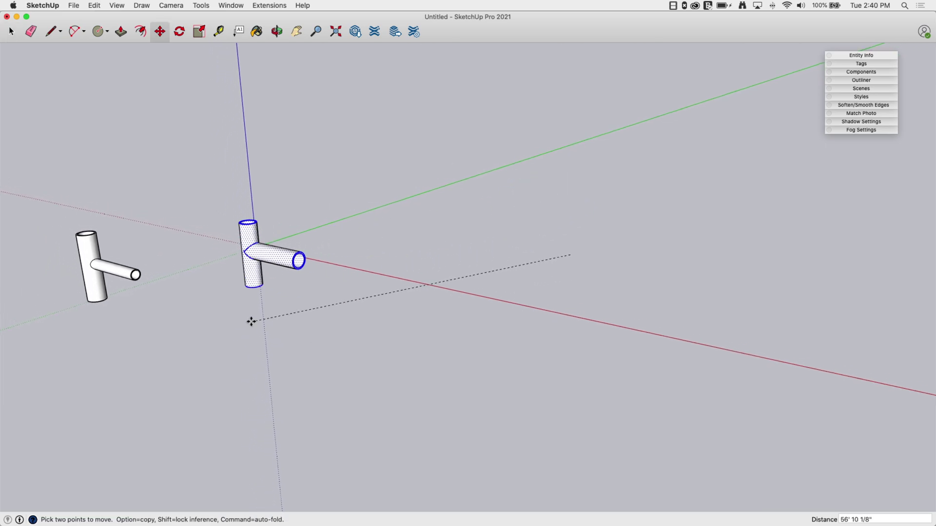
key(space)
scroll(262, 384, up, 10)
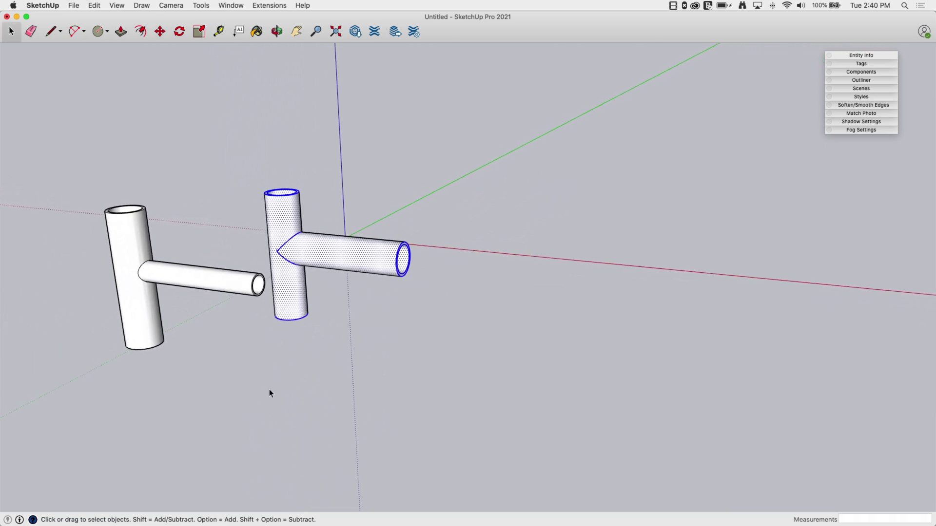